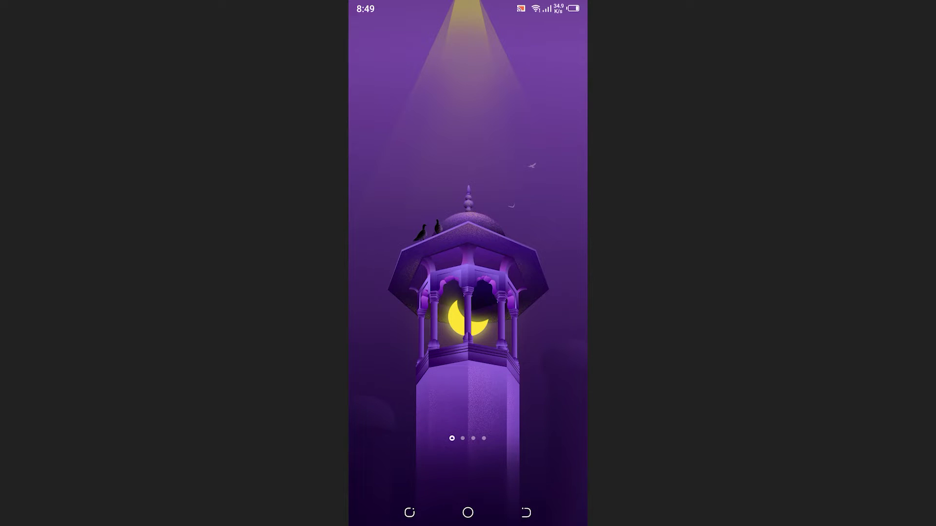
Bring up recent apps, showing the Play Store page for the installed SetEdit
click(410, 513)
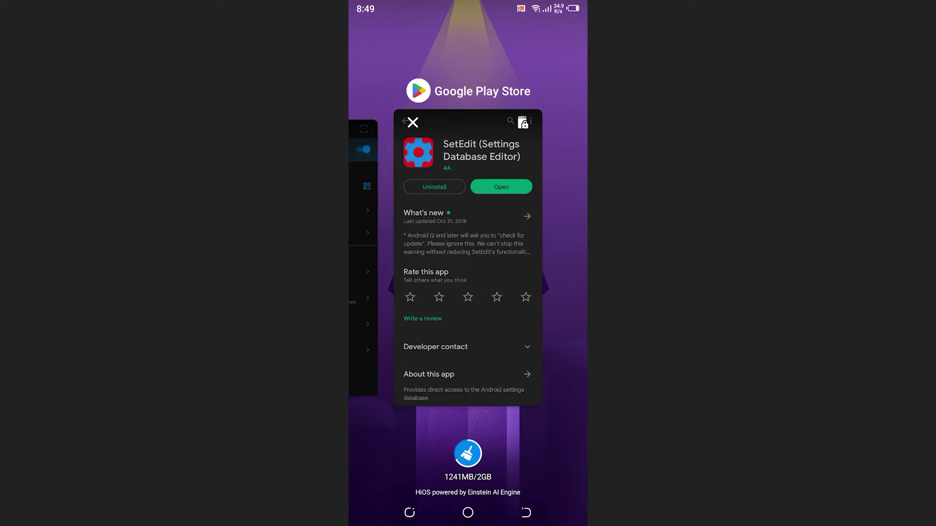
Return to the SetEdit page in Google Play Store from the recents overview
click(468, 278)
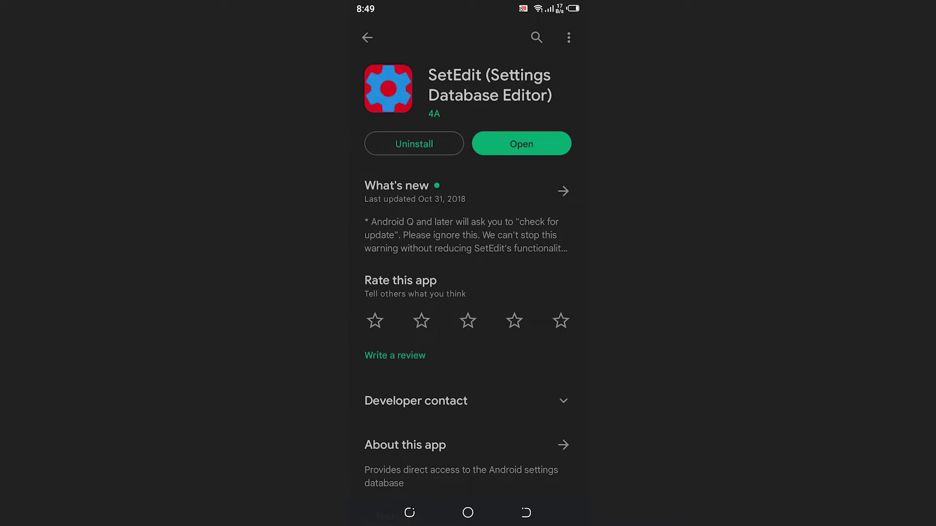
scroll(468, 293, down, 10)
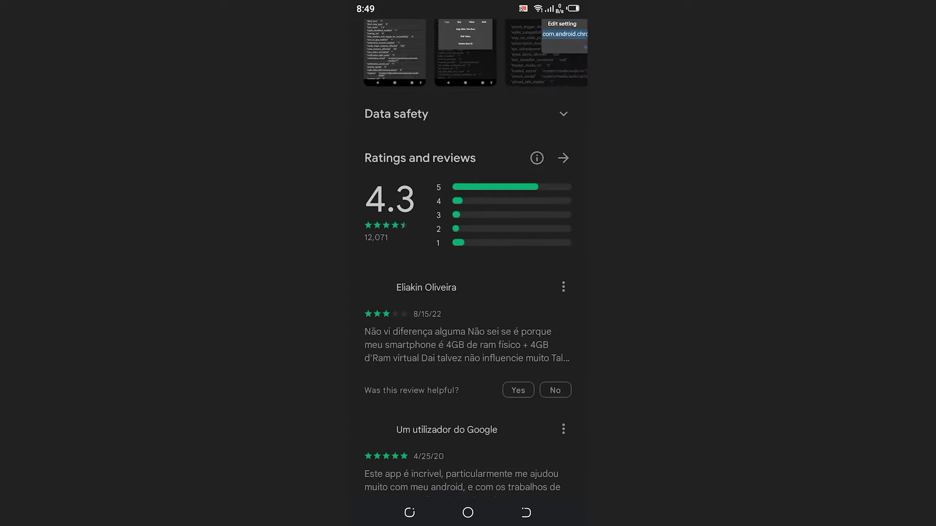
scroll(468, 292, down, 5)
scroll(468, 293, up, 5)
scroll(468, 293, up, 5)
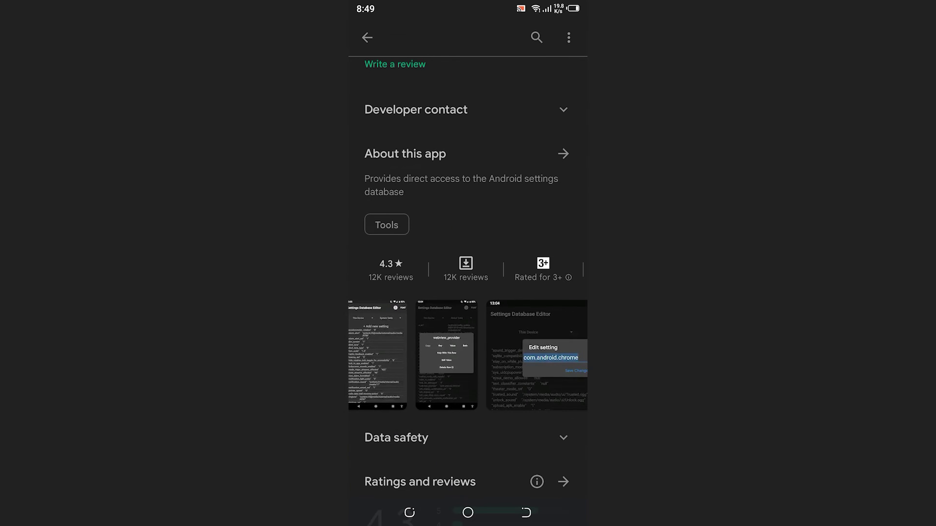
scroll(468, 355, right, 3)
scroll(468, 355, left, 3)
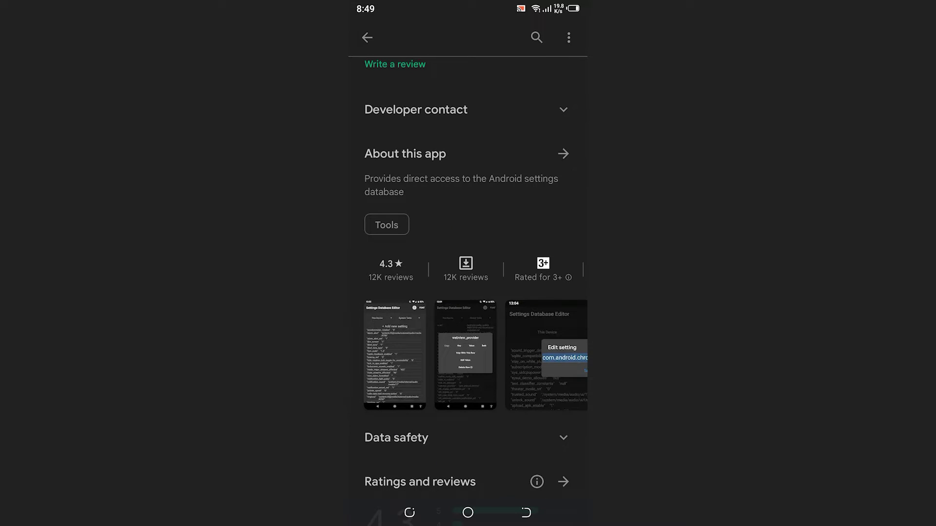
scroll(468, 355, right, 5)
scroll(467, 355, left, 5)
scroll(468, 293, up, 8)
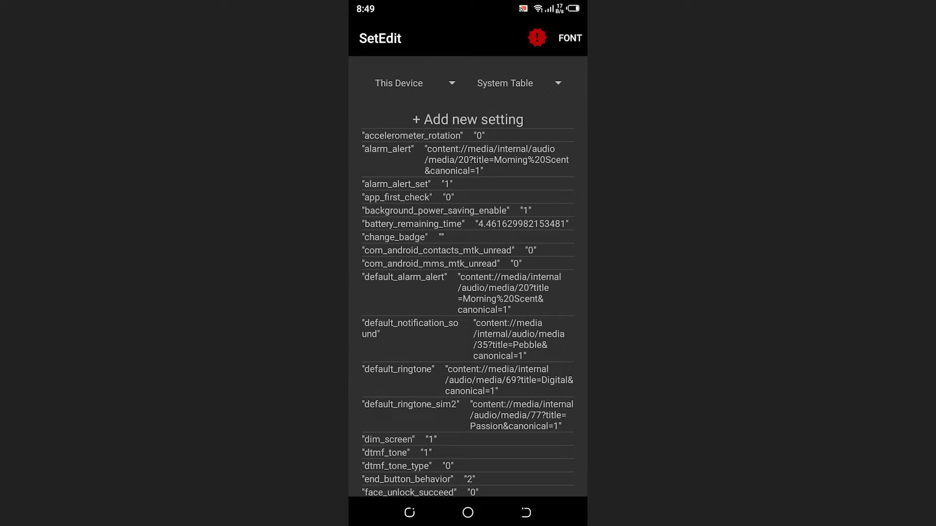
click(559, 83)
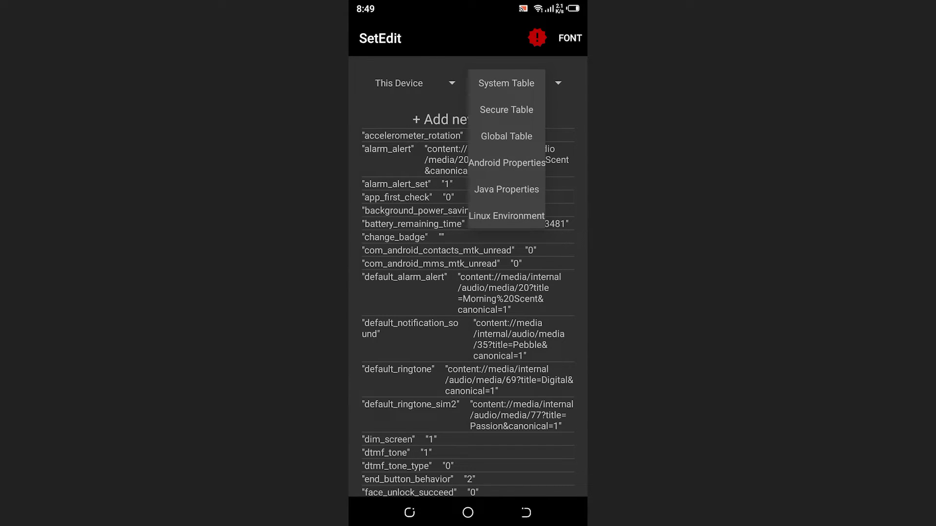
click(506, 83)
click(558, 83)
click(506, 82)
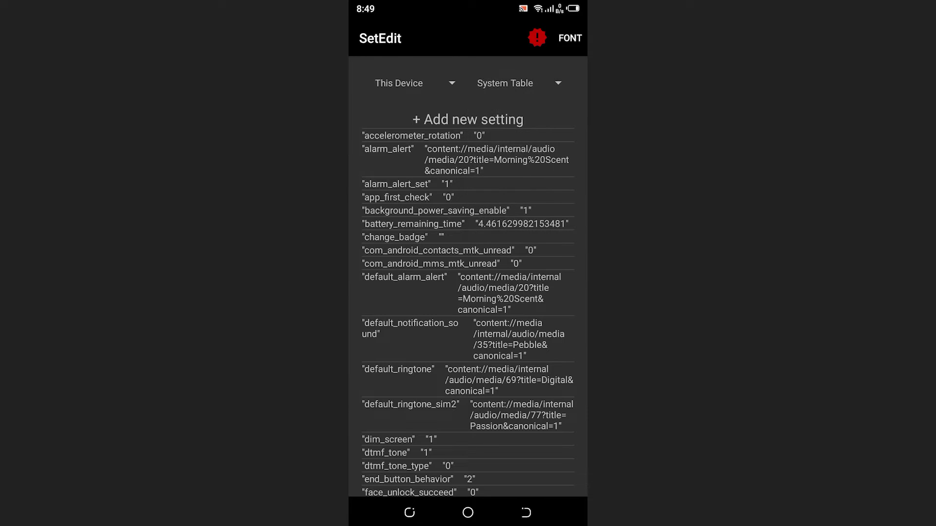
click(558, 83)
click(506, 82)
click(558, 83)
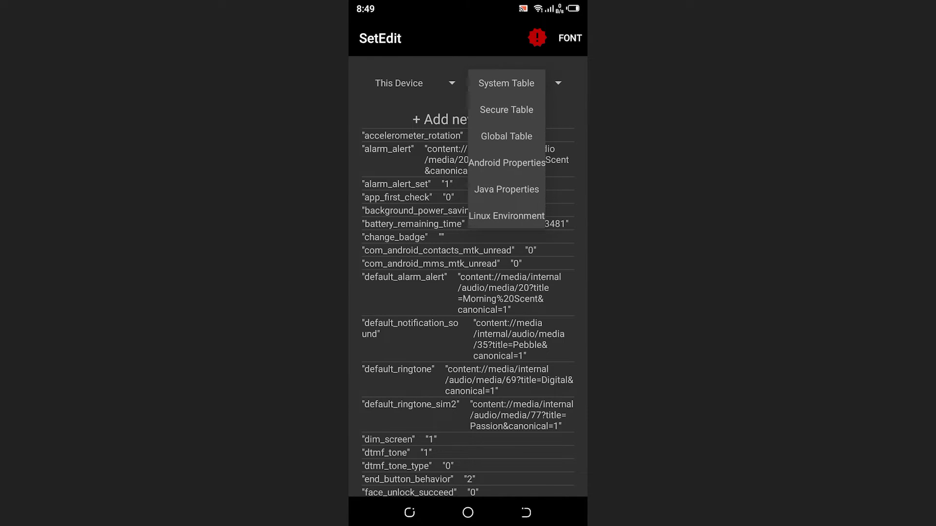
click(506, 83)
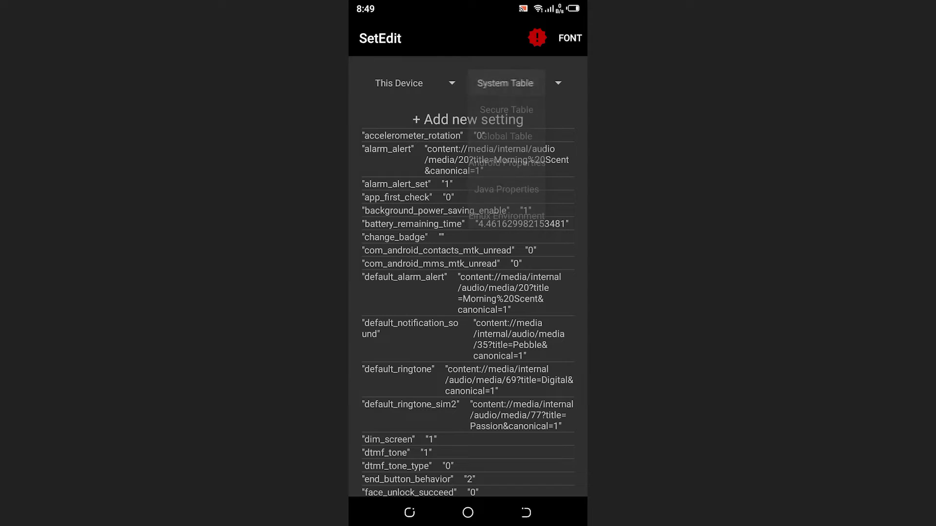
click(558, 83)
click(506, 83)
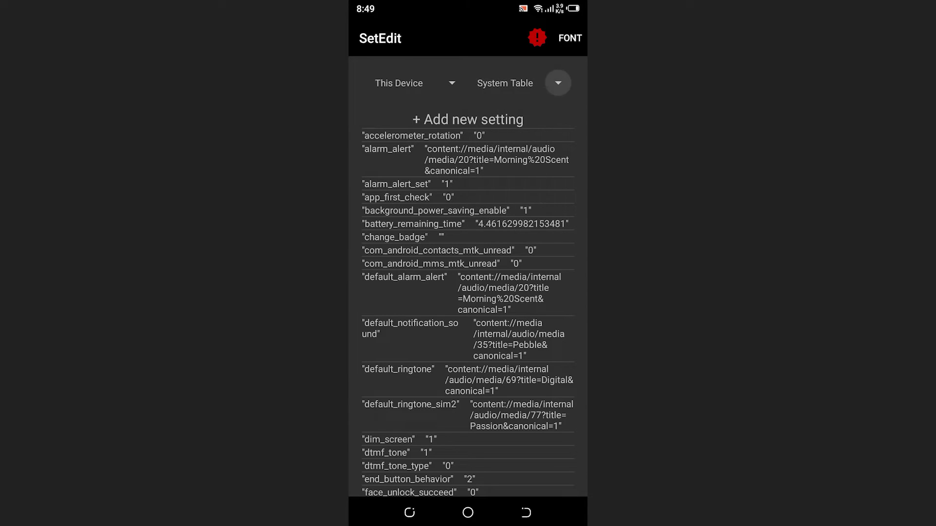
click(558, 82)
click(506, 83)
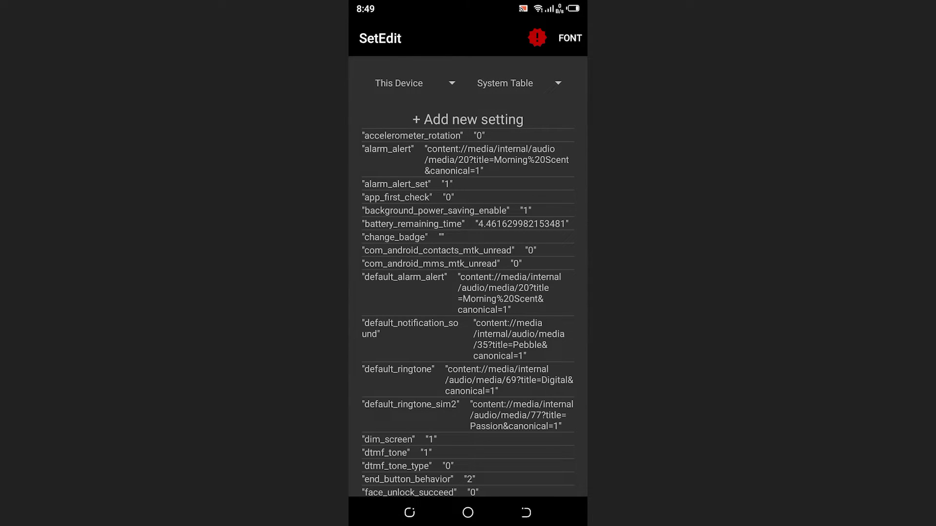
click(468, 120)
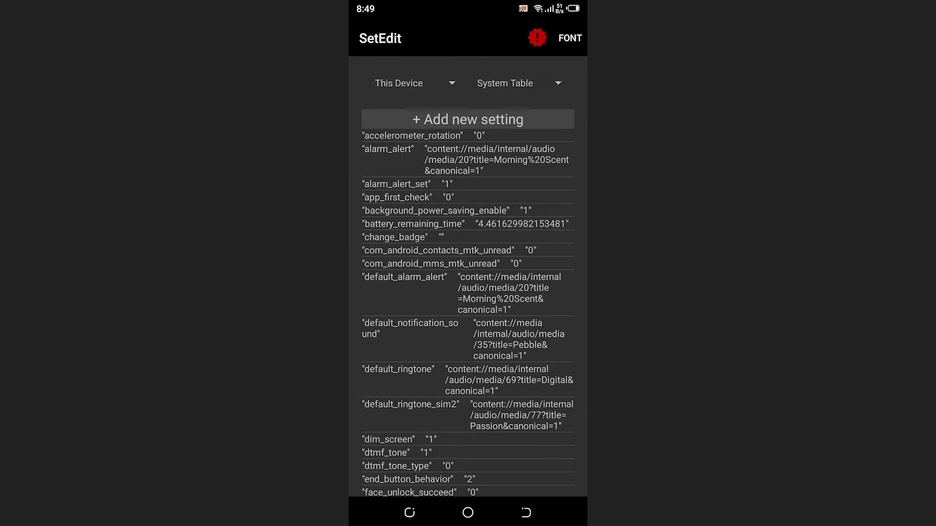
Add a new System Table setting named ram_expand_size, with underscores from the symbols keyboard
click(467, 119)
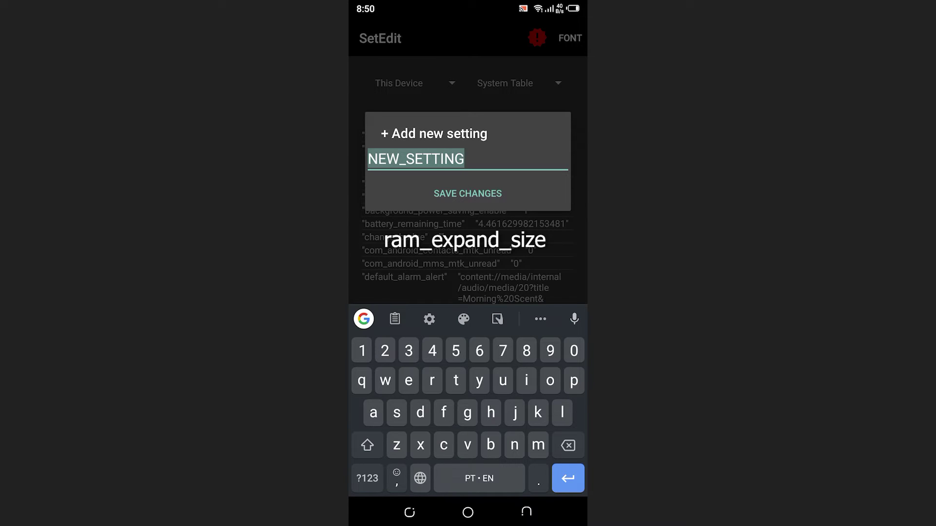
text(ram)
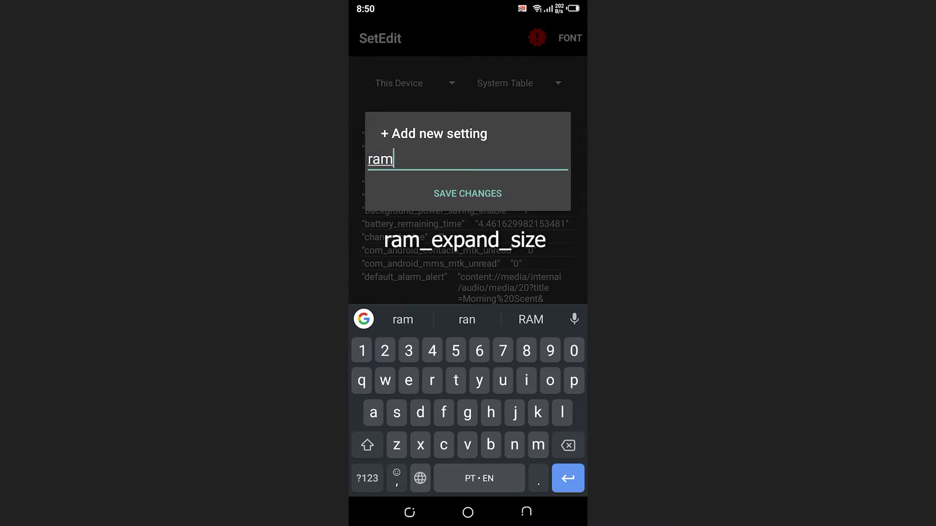
click(367, 478)
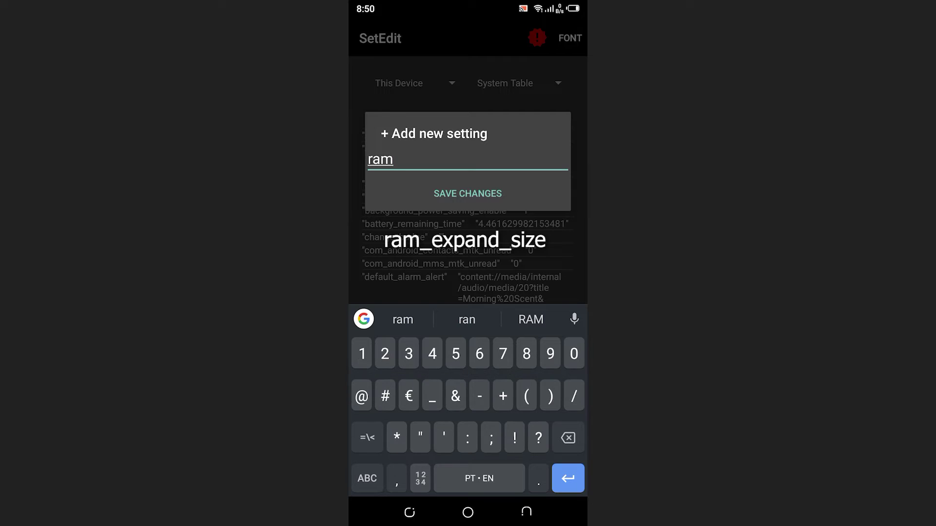
text(_)
click(367, 478)
text(expand)
click(367, 478)
text(_)
click(368, 478)
text(size)
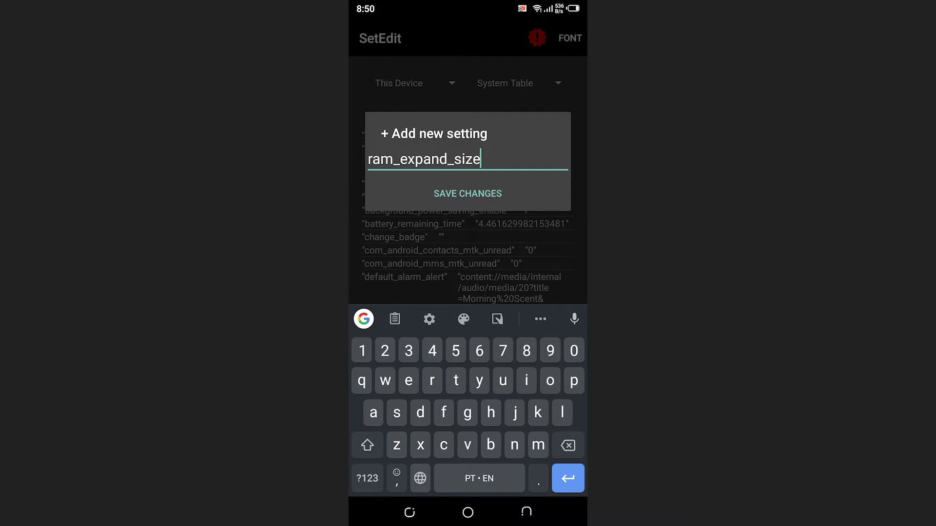
click(467, 194)
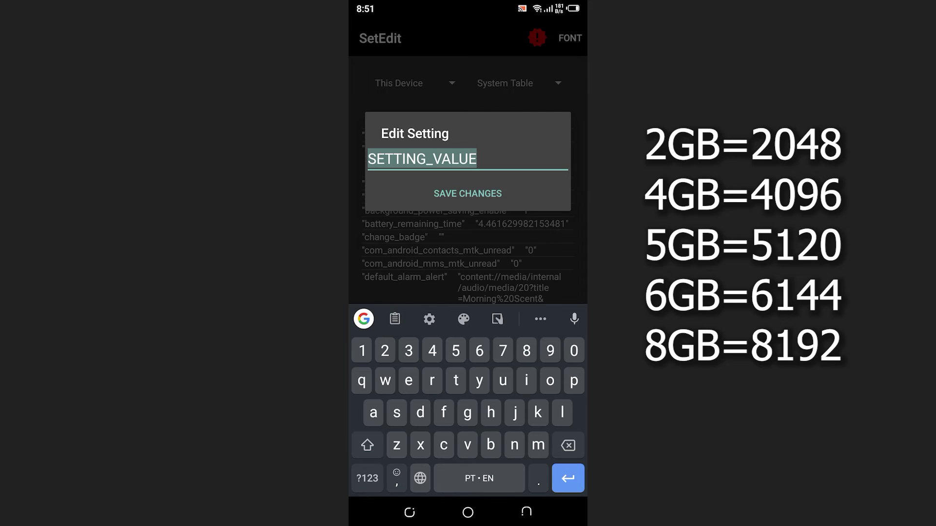
text(40)
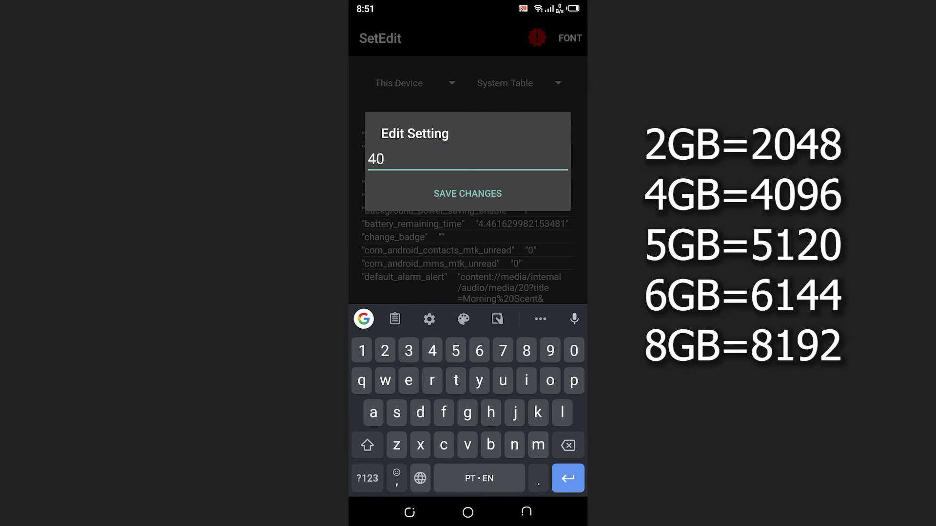
text(96)
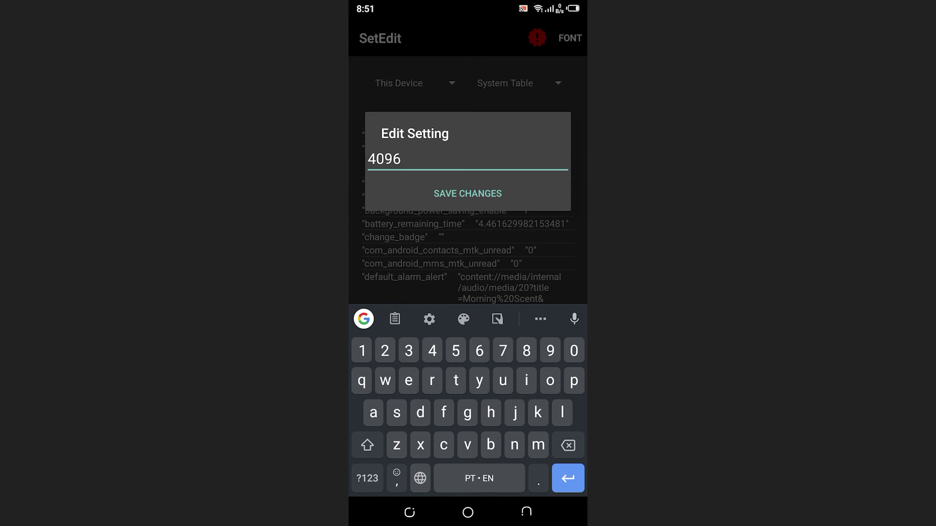
Save 4096 as the value of the ram_expand_size setting
click(467, 194)
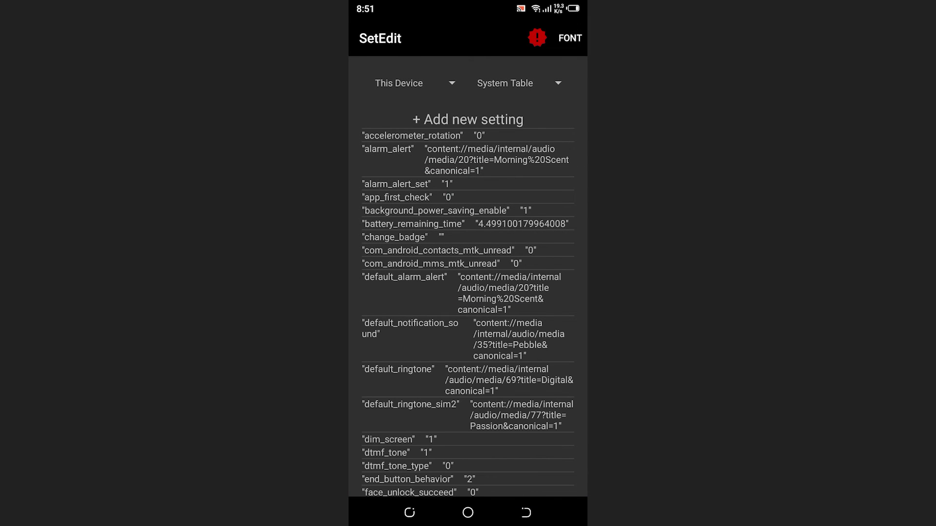
Leave SetEdit and return to the Android home screen
click(469, 512)
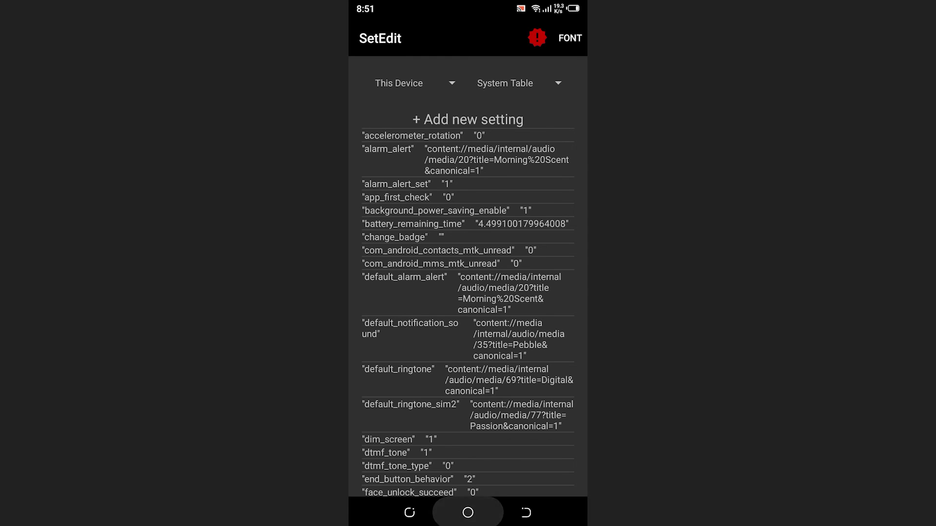